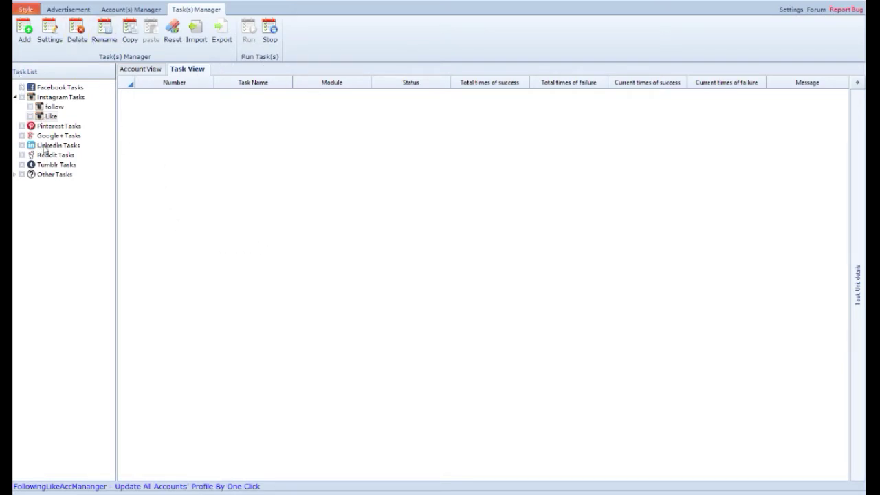
Create a task named "Like and Comment" under Instagram Tasks and set its platform to Instagram.
{"action": "left_click", "coordinate": [22, 97]}
{"action": "left_click", "coordinate": [30, 116]}
{"action": "left_click", "coordinate": [29, 107]}
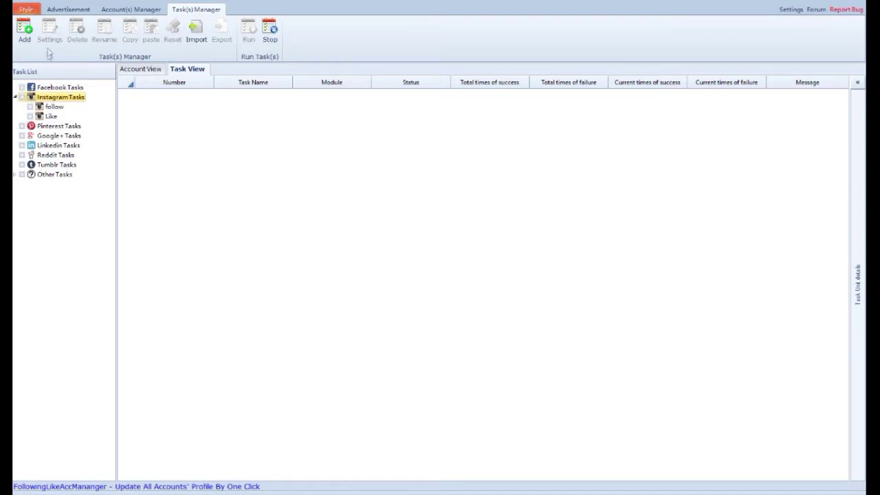
{"action": "left_click", "coordinate": [25, 33]}
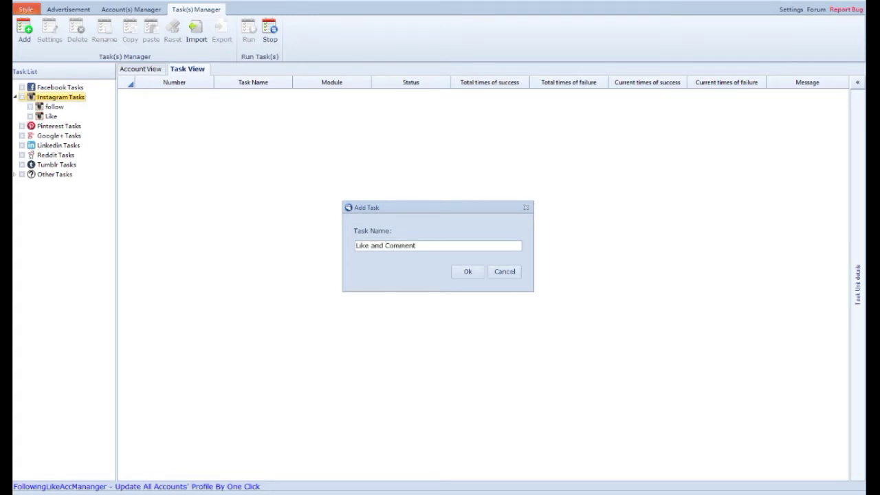
{"action": "left_click", "coordinate": [466, 272]}
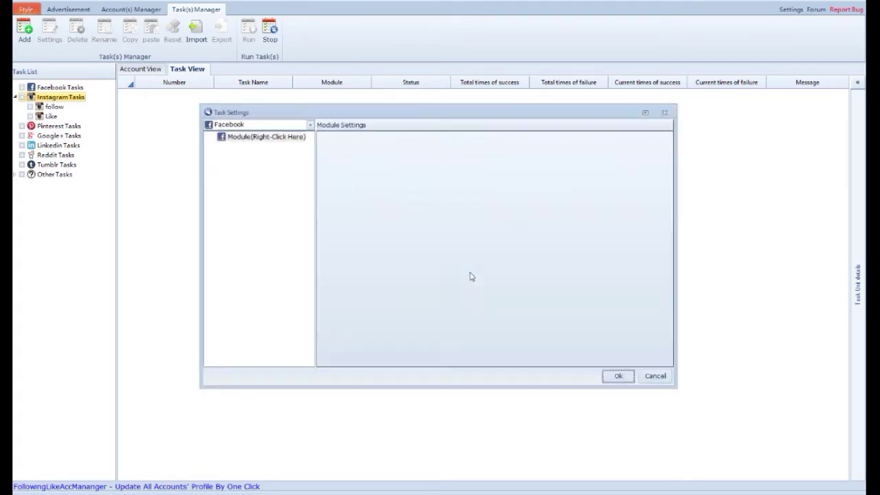
{"action": "left_click", "coordinate": [310, 125]}
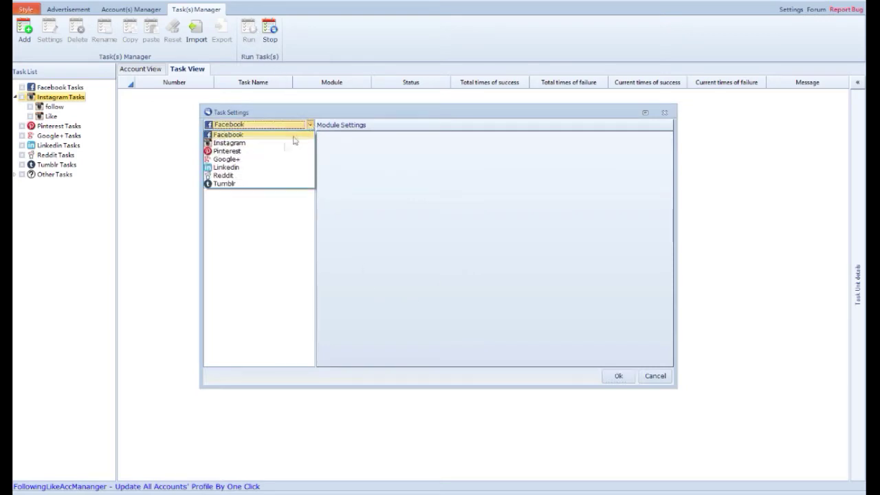
{"action": "left_click", "coordinate": [270, 143]}
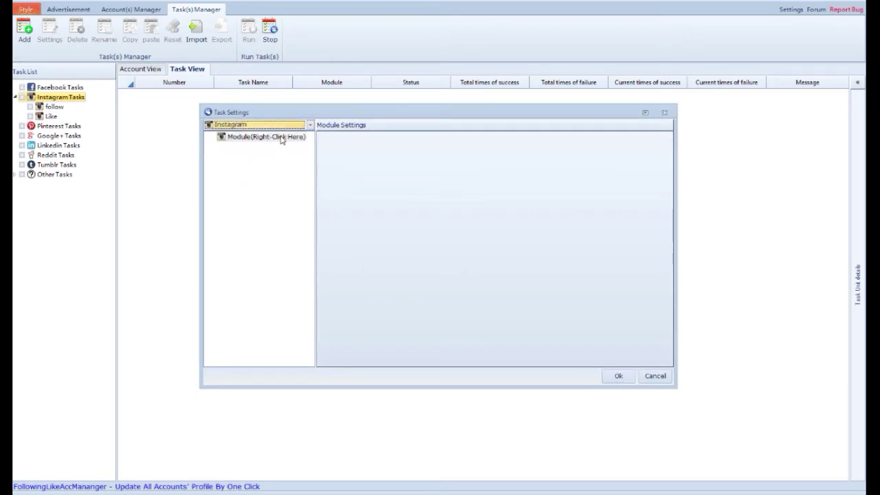
Add an Account module to the task and check the account in the "trial 2" group.
{"action": "right_click", "coordinate": [289, 140]}
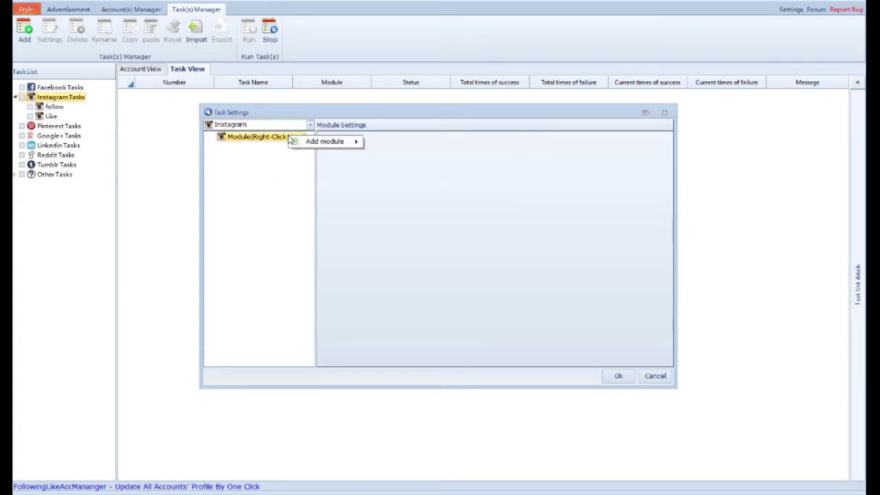
{"action": "mouse_move", "coordinate": [323, 145]}
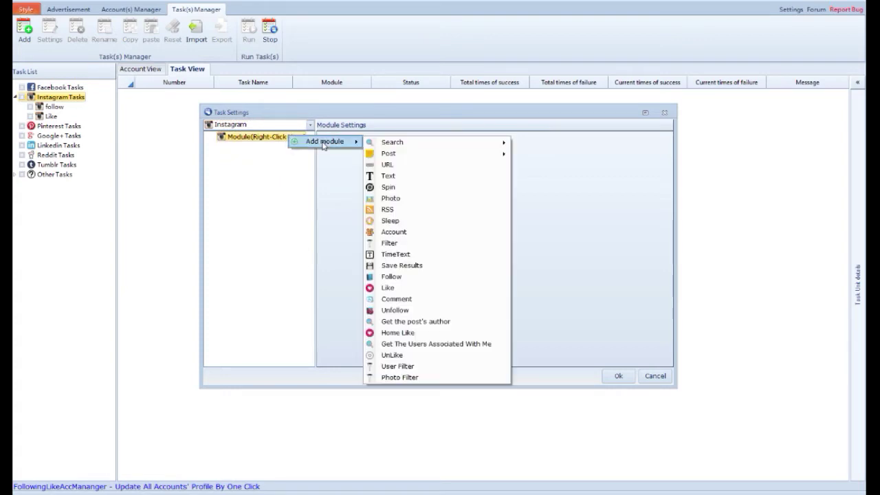
{"action": "left_click", "coordinate": [441, 235]}
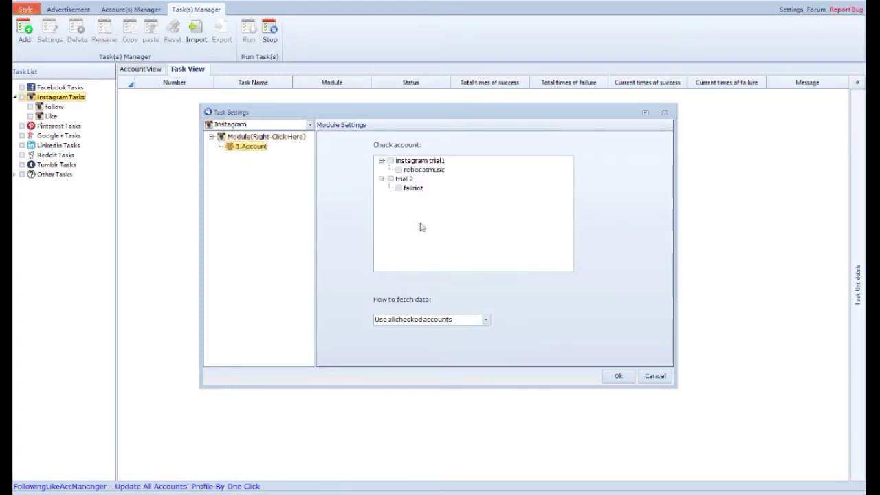
{"action": "left_click", "coordinate": [399, 188]}
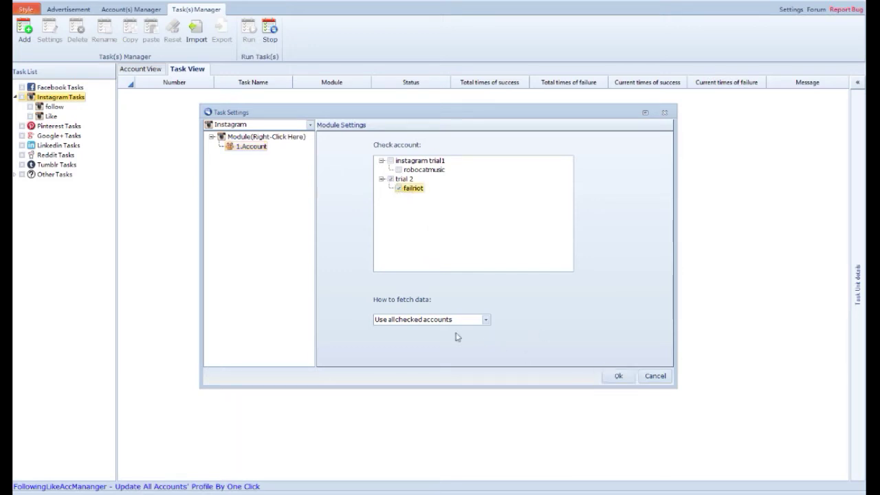
Add a Text module to the task.
{"action": "right_click", "coordinate": [289, 140]}
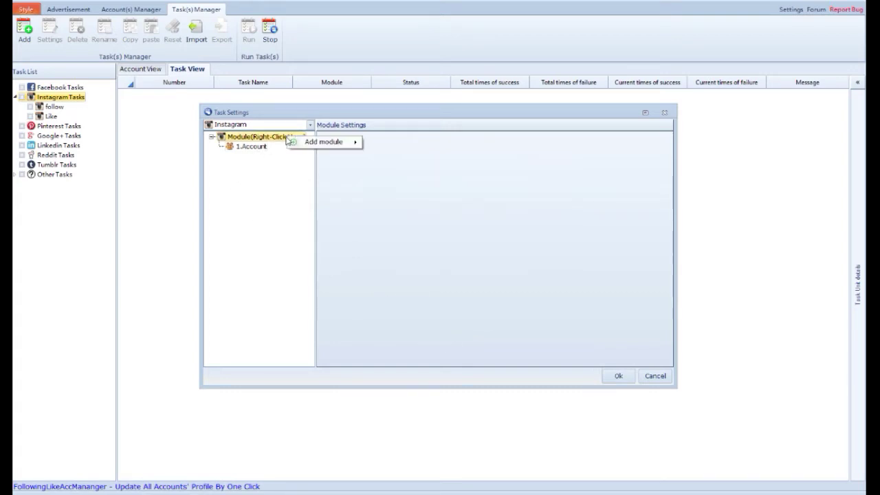
{"action": "mouse_move", "coordinate": [323, 141]}
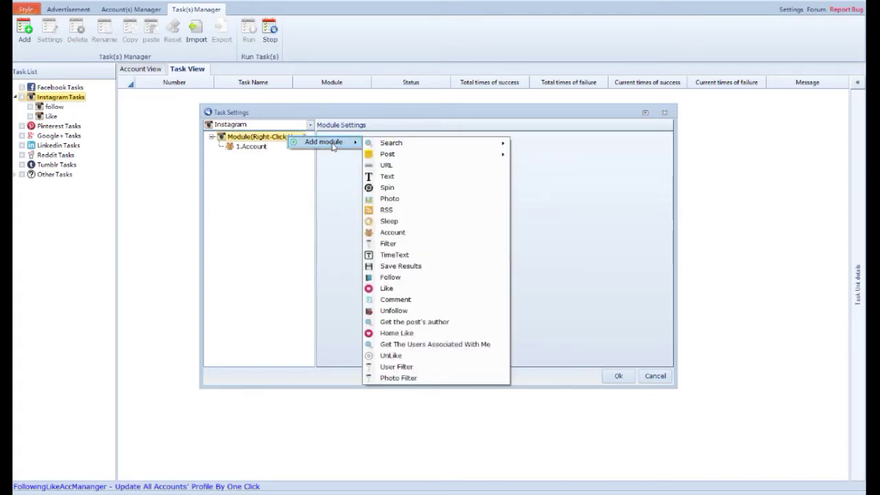
{"action": "mouse_move", "coordinate": [447, 145]}
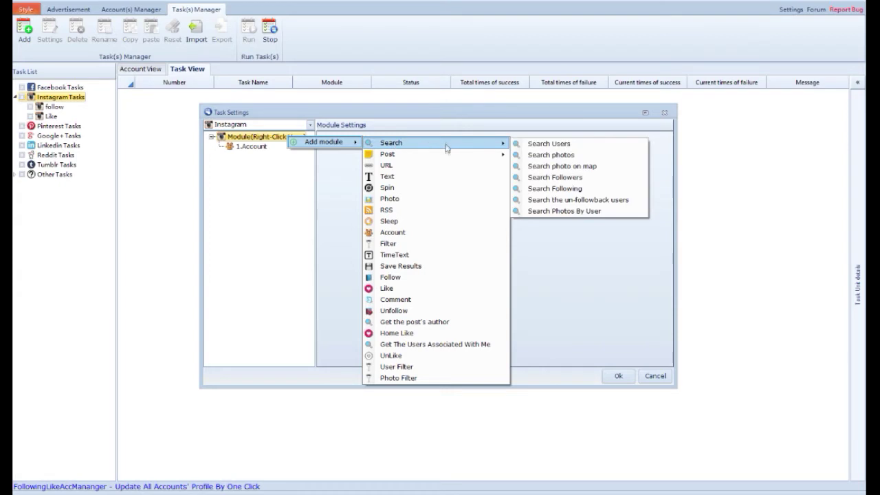
{"action": "left_click", "coordinate": [428, 177]}
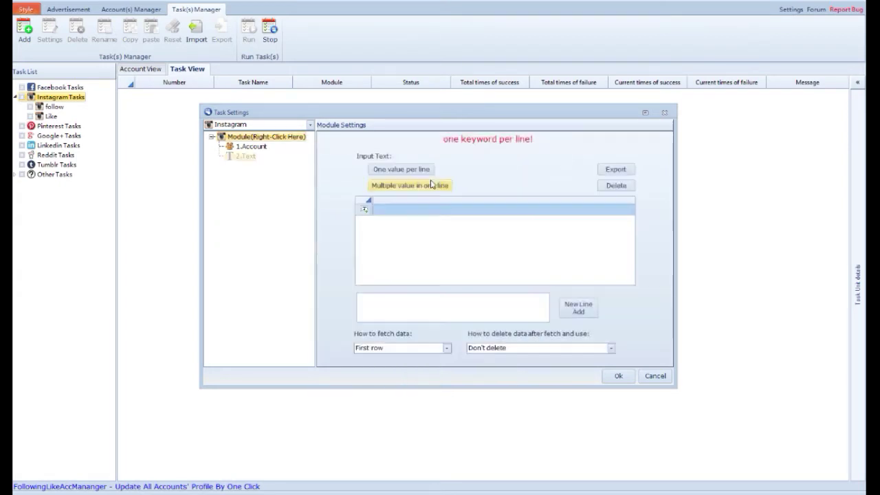
Enter the keywords epicfails, fails, lol and instagood in the Text module, one per line.
{"action": "left_click", "coordinate": [445, 214]}
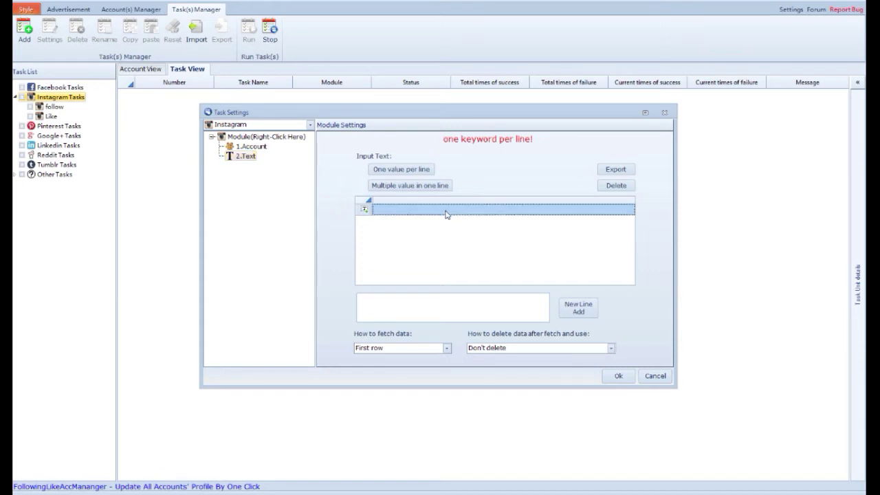
{"action": "type", "text": "epicfails"}
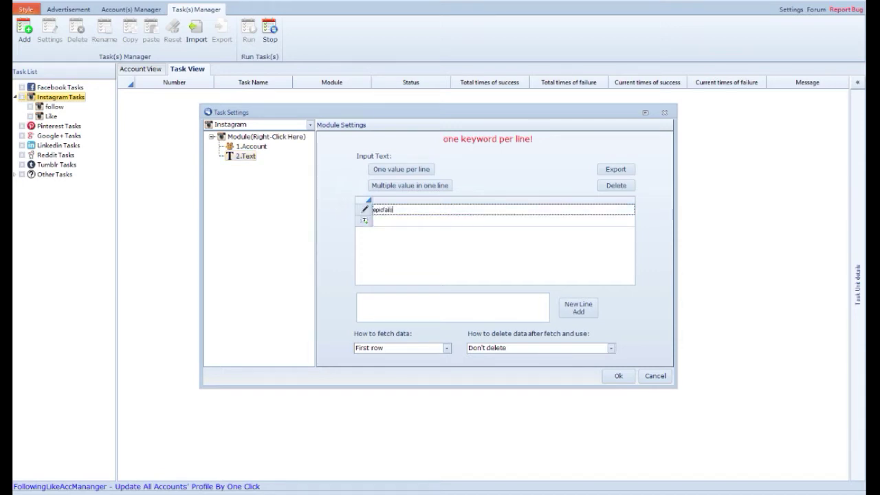
{"action": "key", "text": "Return"}
{"action": "type", "text": "l"}
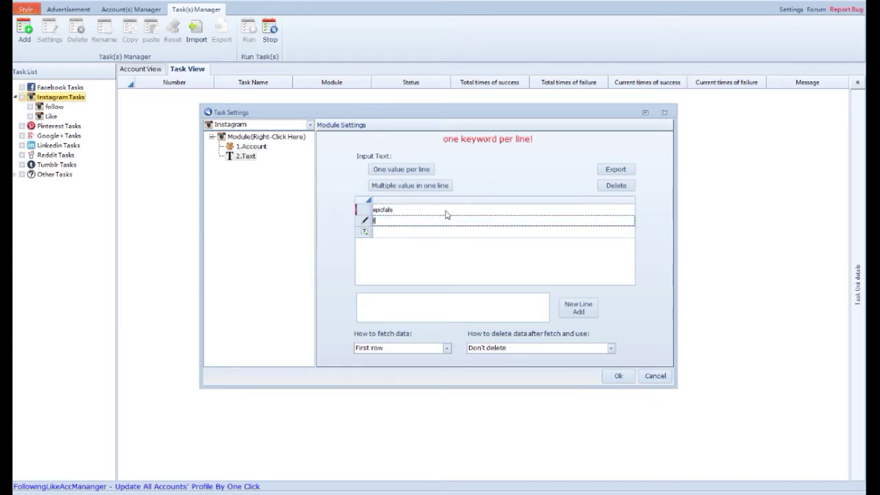
{"action": "type", "text": "al"}
{"action": "key", "text": "Return"}
{"action": "type", "text": "lol"}
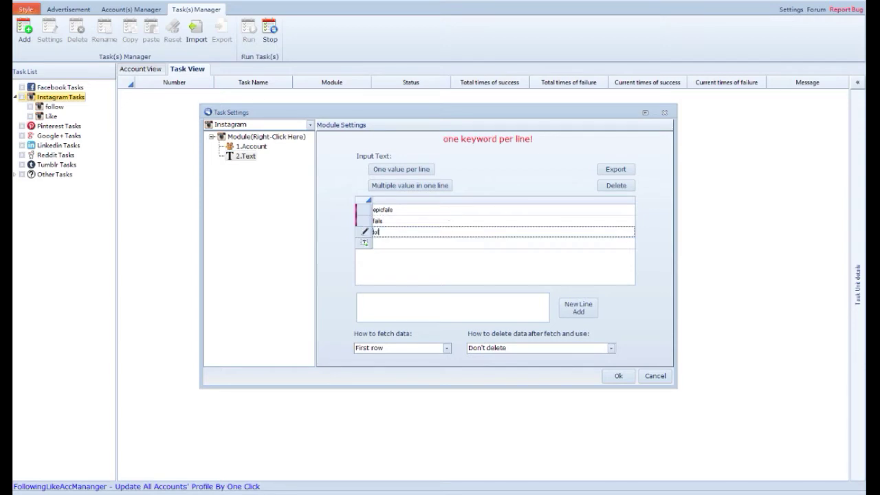
{"action": "key", "text": "Return"}
{"action": "type", "text": "instagood"}
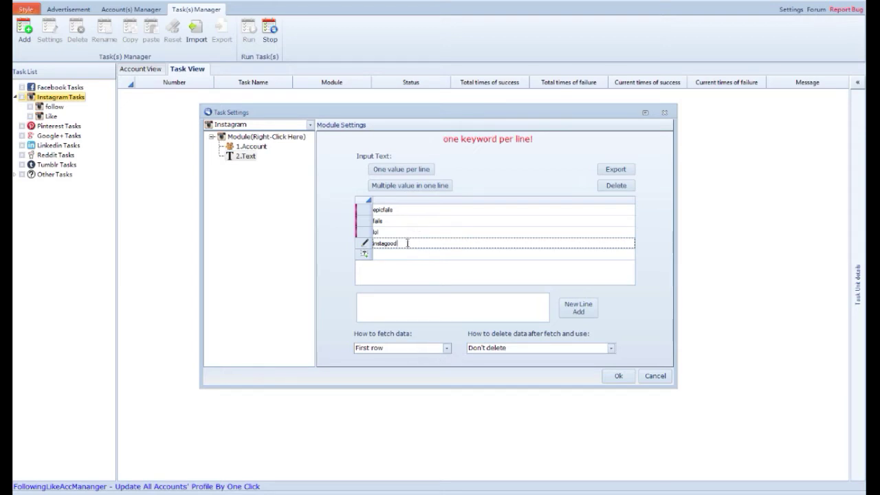
Choose "First row" for fetching data and "Don't delete" after use in the Text module.
{"action": "left_click", "coordinate": [446, 347]}
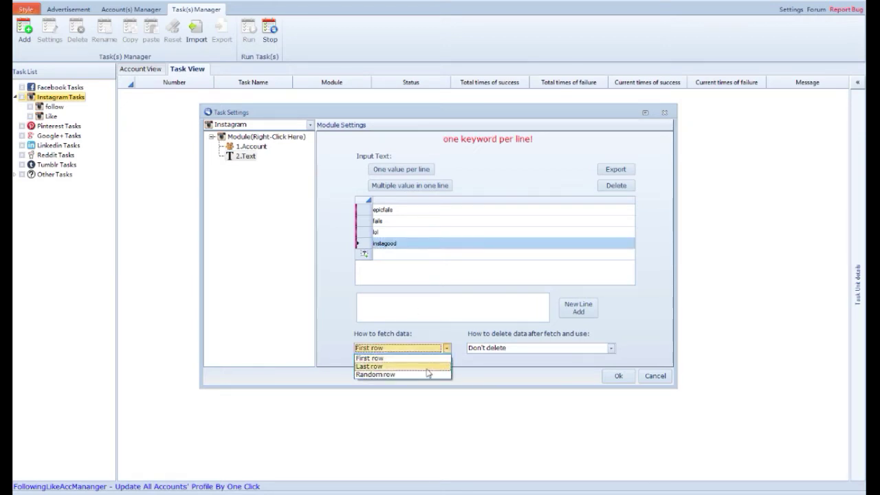
{"action": "left_click", "coordinate": [427, 359]}
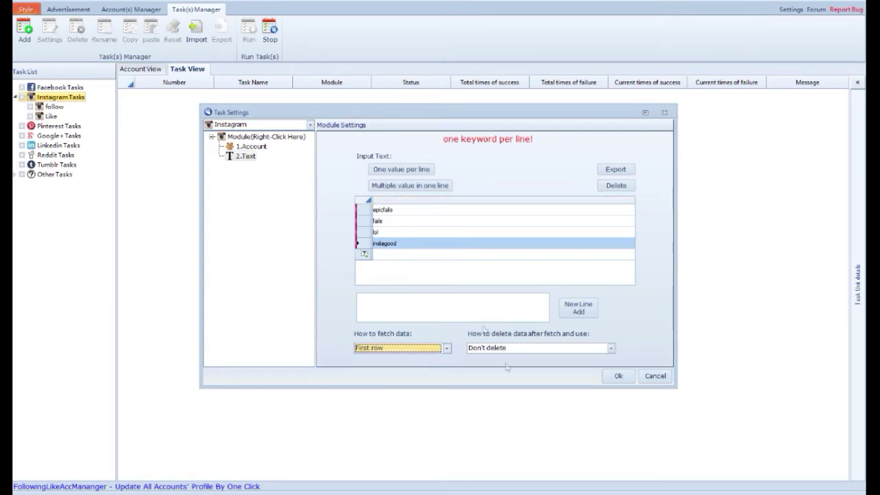
{"action": "left_click", "coordinate": [562, 349]}
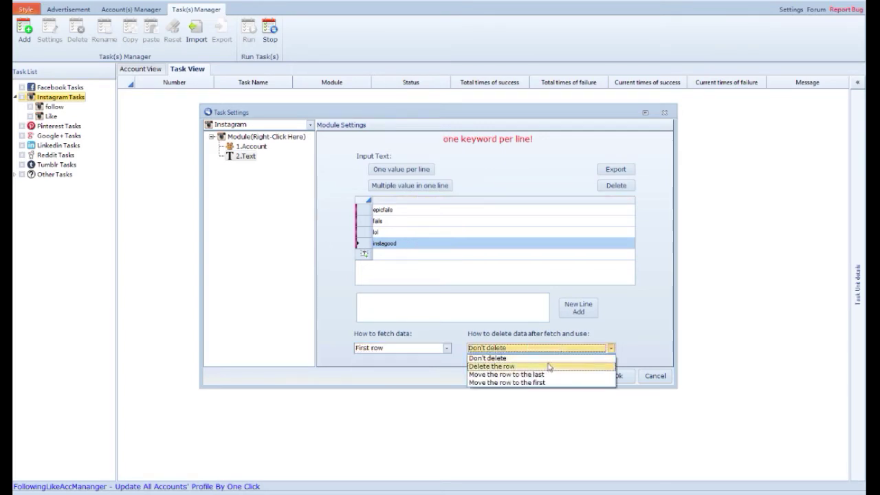
{"action": "left_click", "coordinate": [549, 358]}
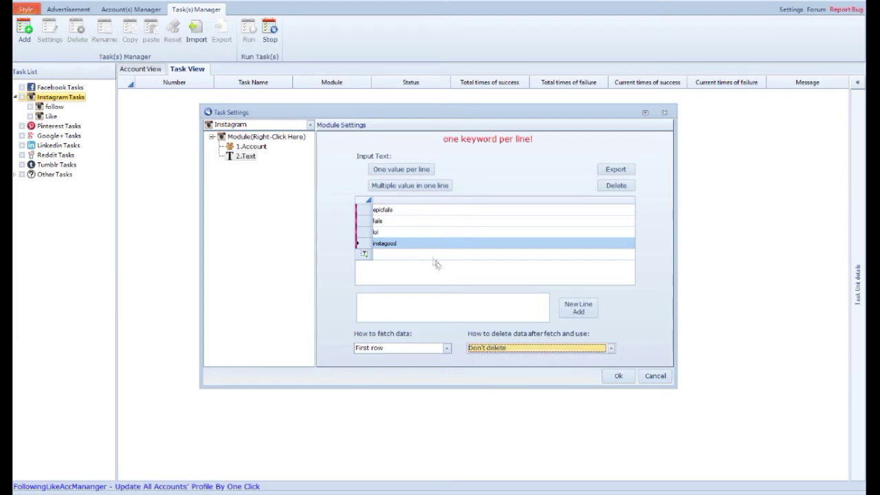
Add a Search photos module to the task.
{"action": "right_click", "coordinate": [284, 140]}
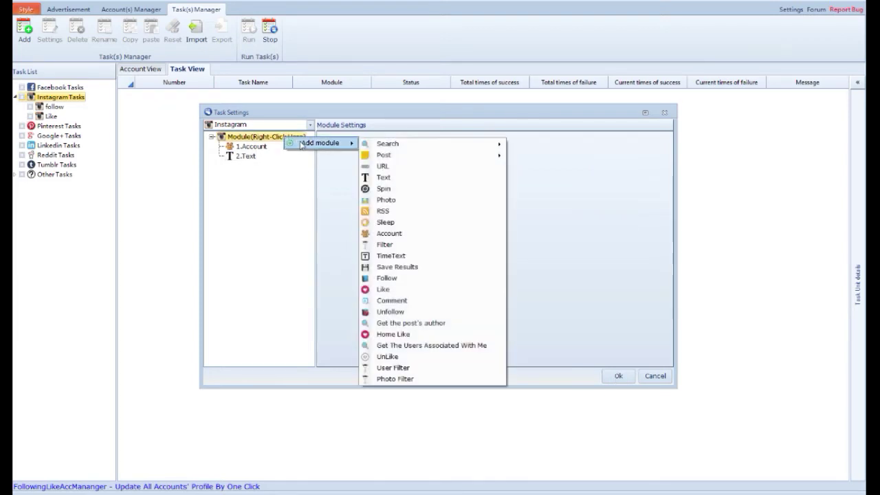
{"action": "mouse_move", "coordinate": [407, 147]}
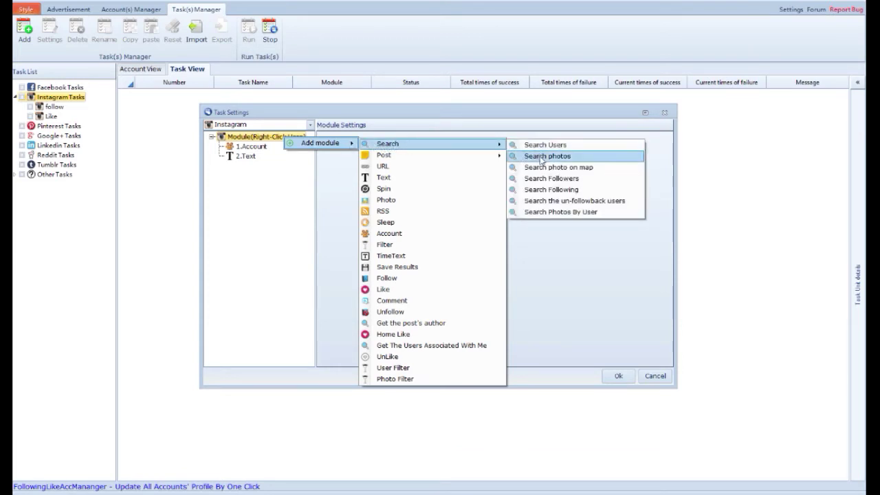
{"action": "left_click", "coordinate": [542, 158]}
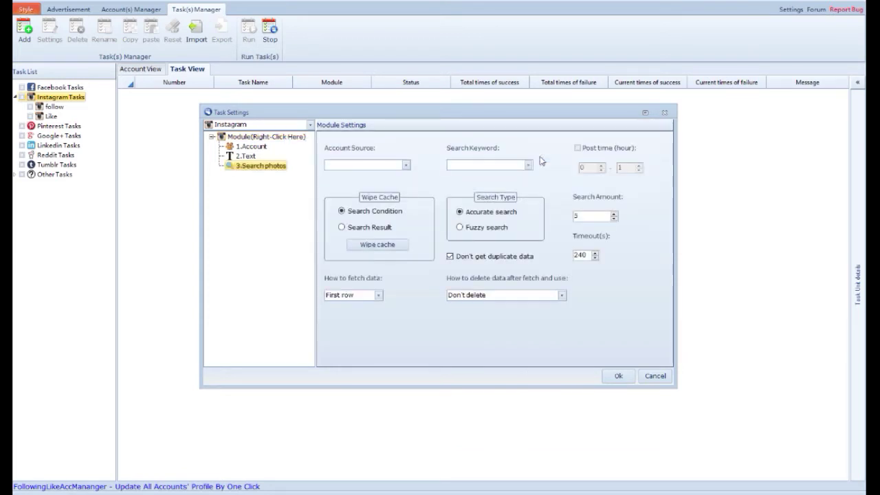
Configure Search photos with account source 1.Account, search keyword 2.Text, and "Delete the row" after fetch and use.
{"action": "left_click", "coordinate": [407, 166]}
{"action": "left_click", "coordinate": [400, 176]}
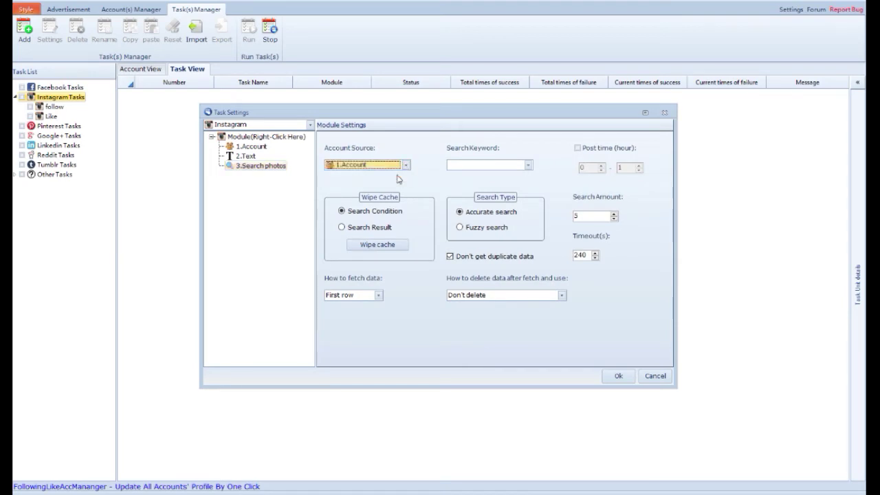
{"action": "left_click", "coordinate": [527, 166]}
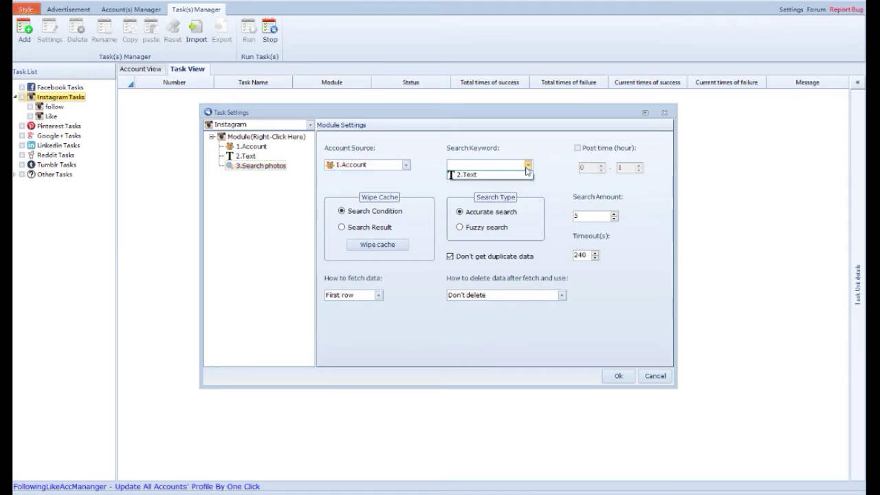
{"action": "left_click", "coordinate": [472, 175]}
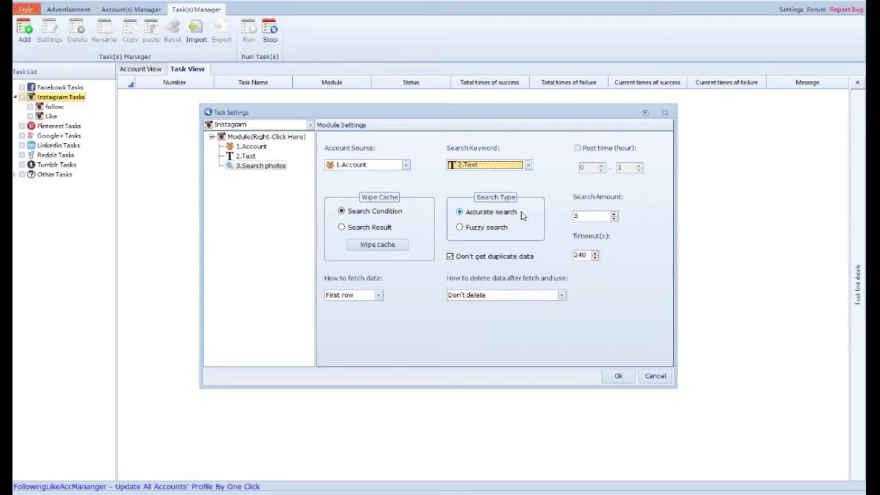
{"action": "left_click", "coordinate": [480, 295]}
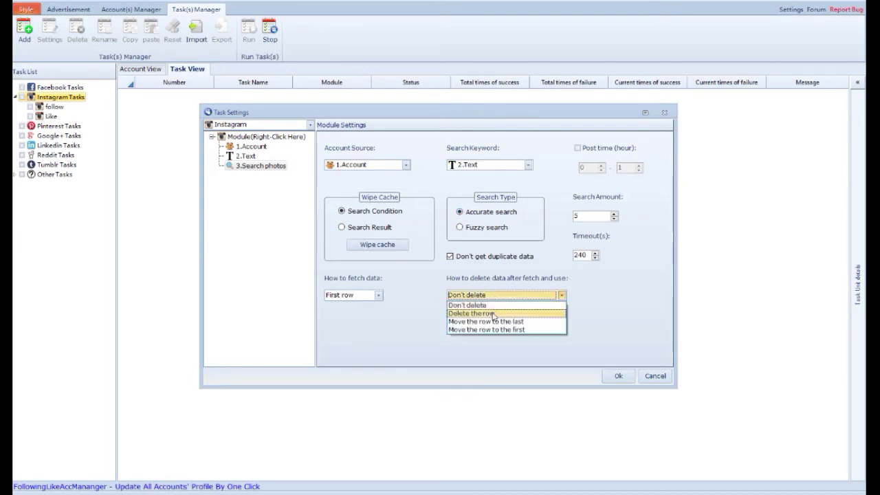
{"action": "left_click", "coordinate": [493, 314]}
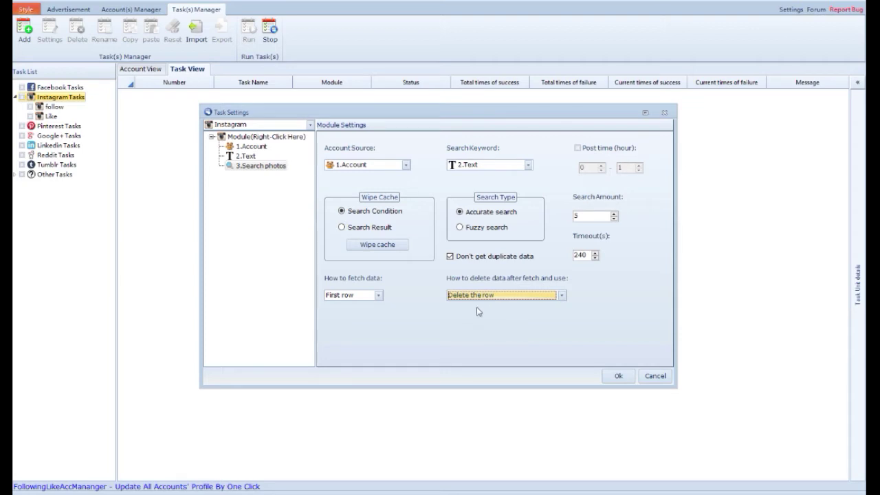
Add a Like module to the task.
{"action": "left_click", "coordinate": [266, 137]}
{"action": "right_click", "coordinate": [267, 139]}
{"action": "mouse_move", "coordinate": [300, 146]}
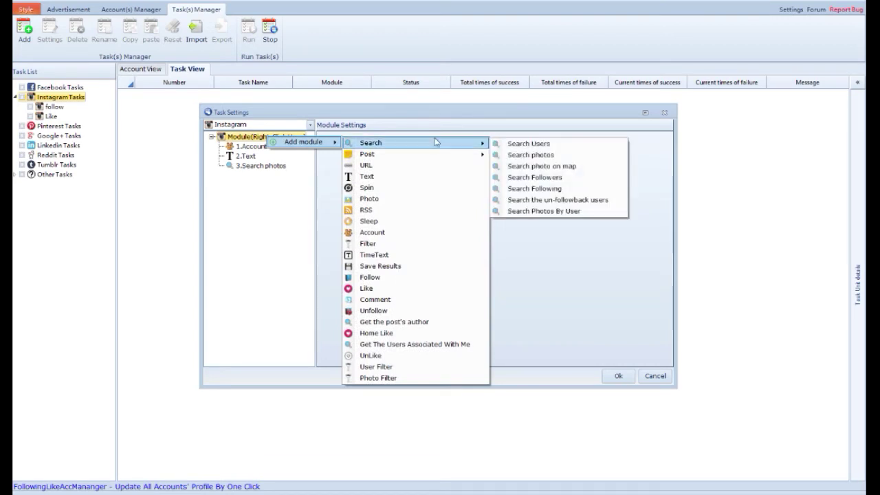
{"action": "left_click", "coordinate": [421, 289]}
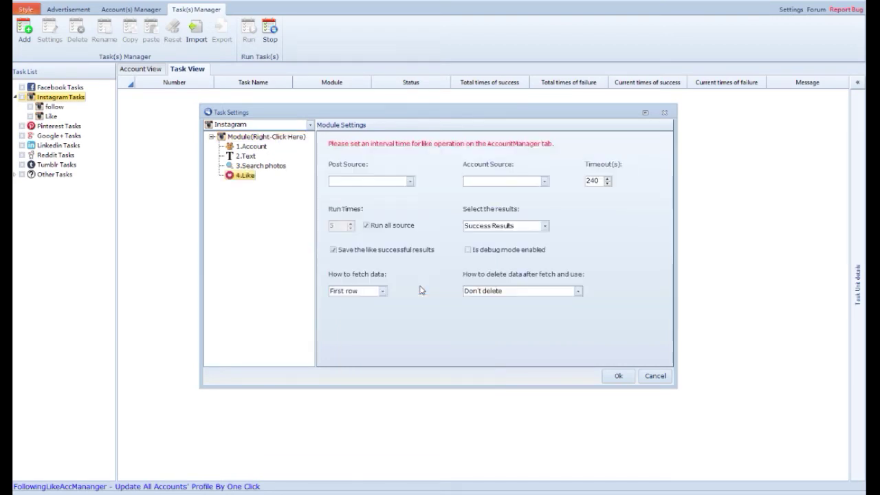
Configure the Like module with post source 3.Search photos, account source 1.Account, and "Delete the row" after fetch and use.
{"action": "left_click", "coordinate": [407, 181]}
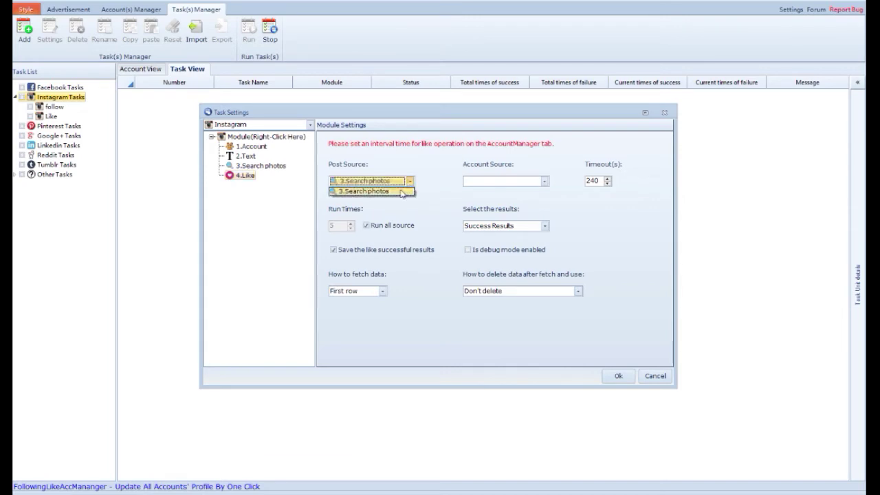
{"action": "left_click", "coordinate": [403, 192]}
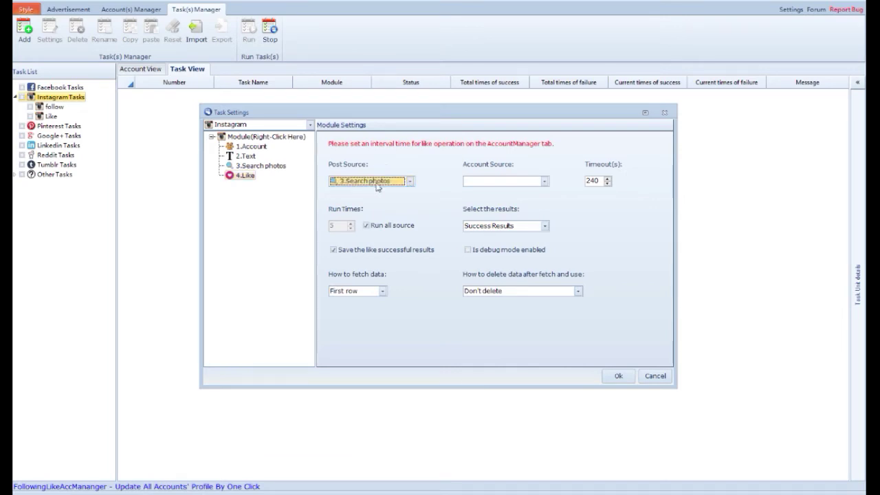
{"action": "left_click", "coordinate": [534, 182]}
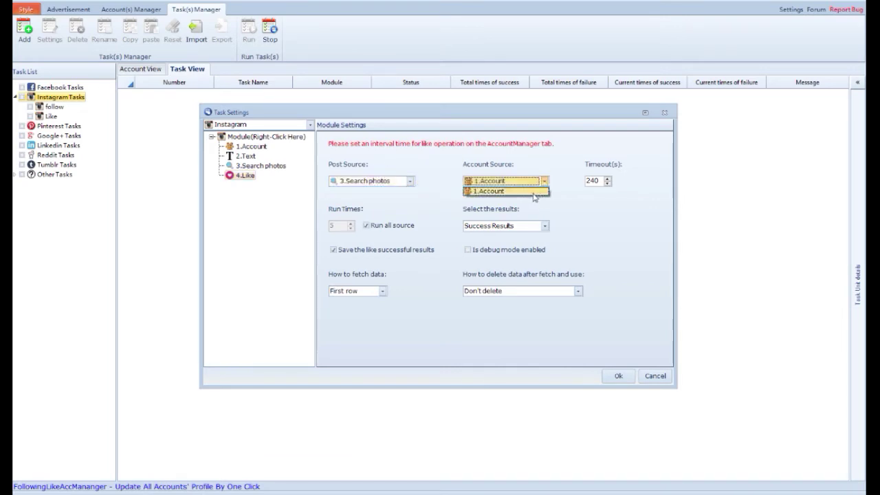
{"action": "left_click", "coordinate": [533, 192]}
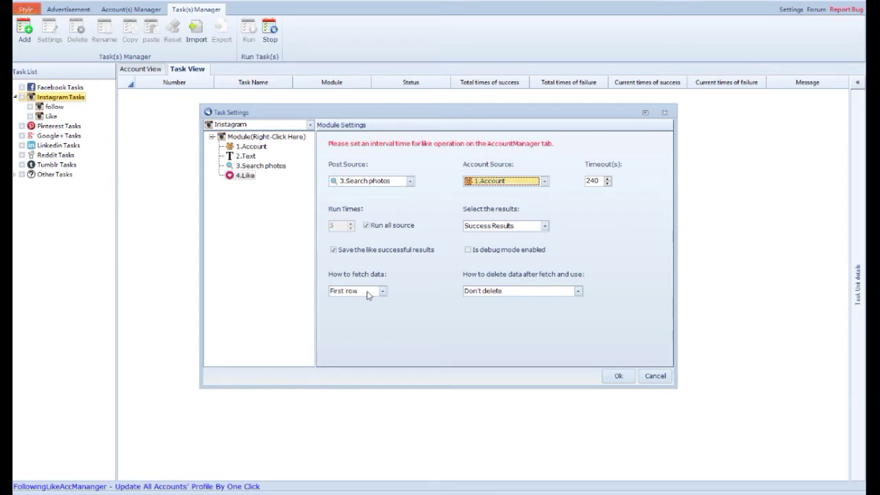
{"action": "left_click", "coordinate": [521, 293]}
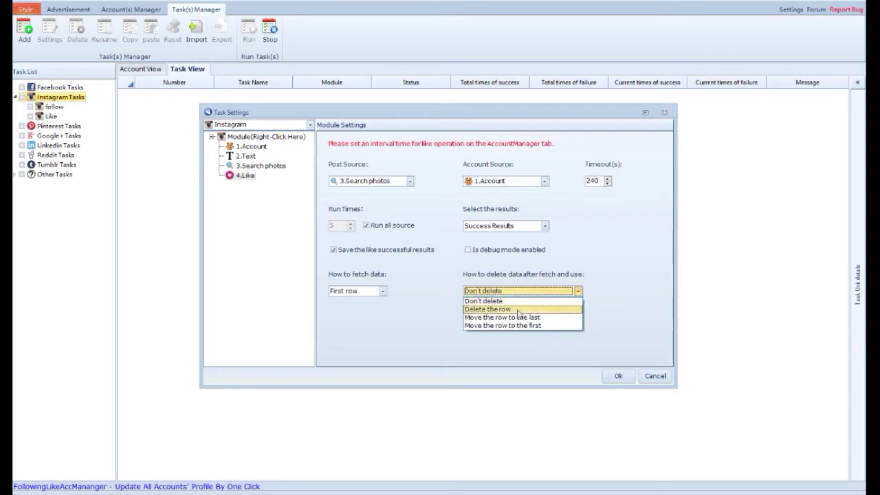
{"action": "left_click", "coordinate": [518, 309]}
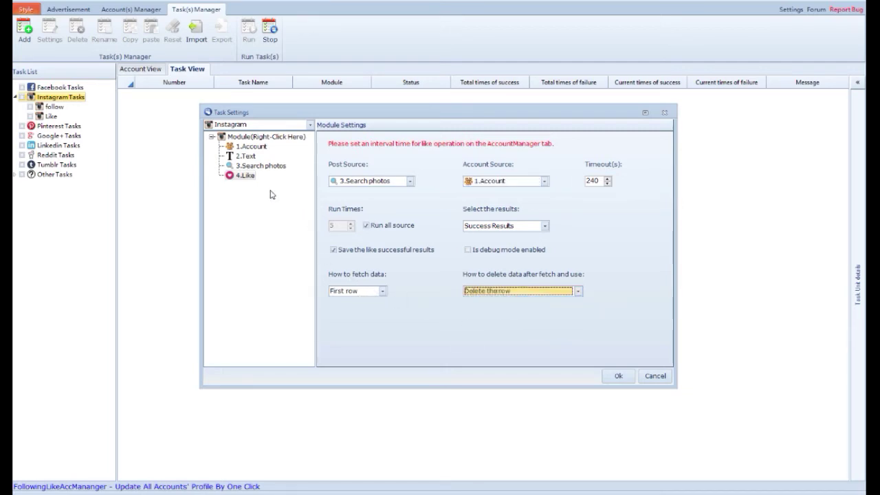
Add a second Text module containing the comment "Hi", with "First row" for fetching data.
{"action": "right_click", "coordinate": [282, 139]}
{"action": "mouse_move", "coordinate": [299, 145]}
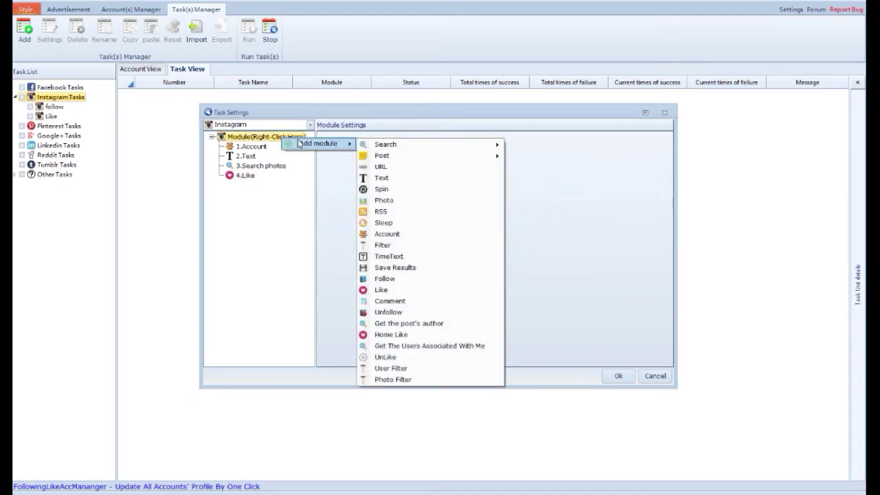
{"action": "left_click", "coordinate": [410, 179]}
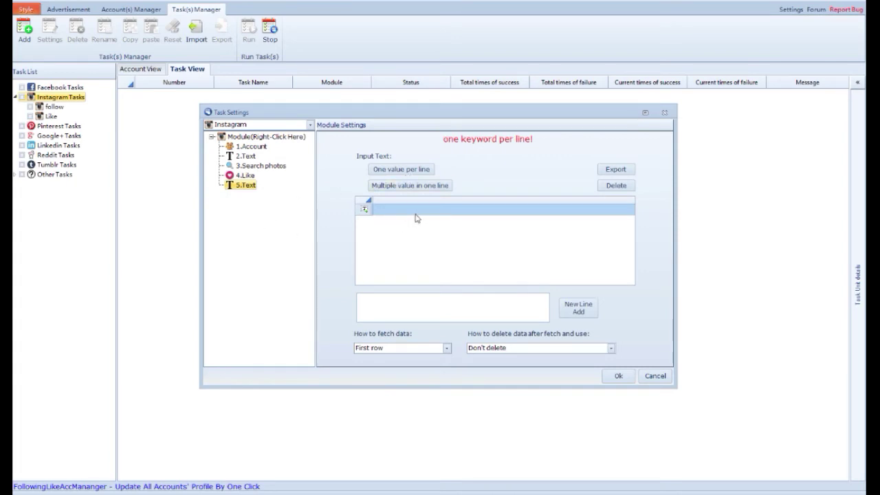
{"action": "left_click", "coordinate": [395, 212]}
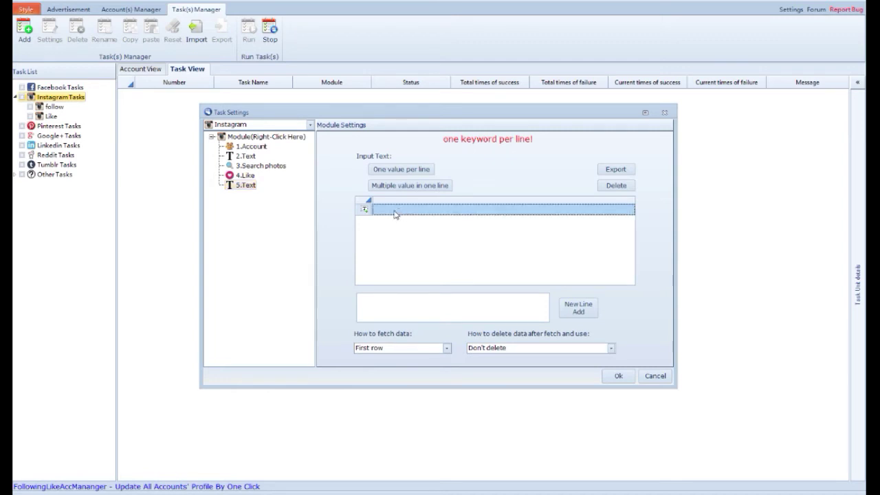
{"action": "type", "text": "H"}
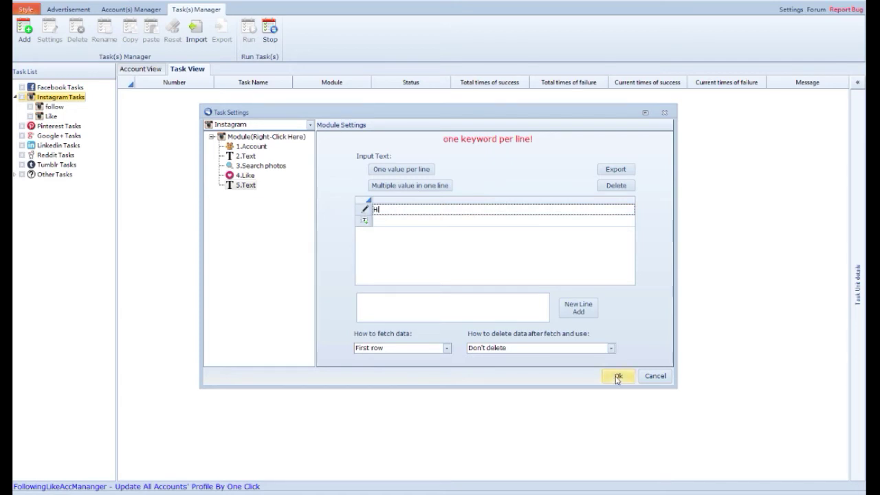
{"action": "left_click", "coordinate": [425, 353]}
{"action": "left_click", "coordinate": [426, 353]}
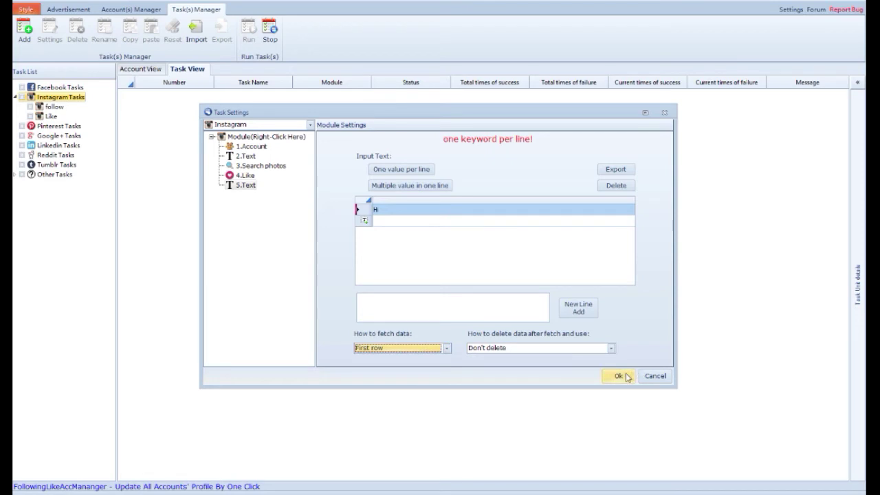
Add a Comment module to the task after the second Text module.
{"action": "left_click", "coordinate": [281, 138]}
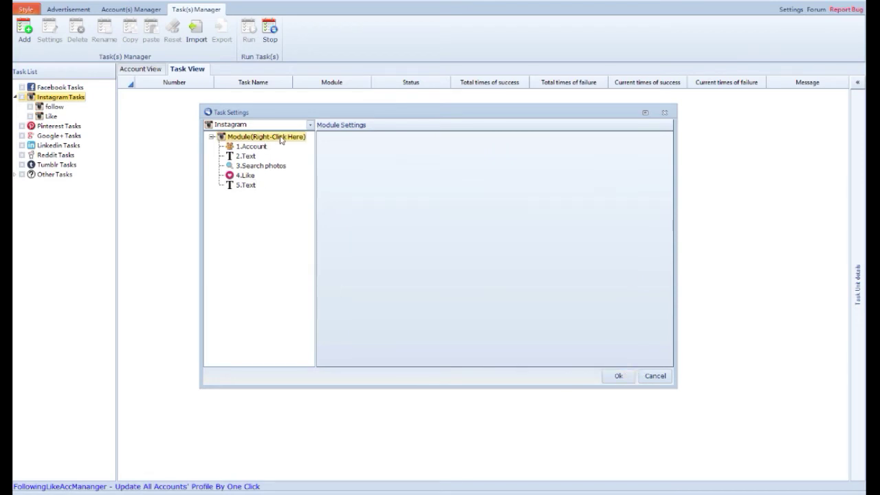
{"action": "right_click", "coordinate": [282, 138]}
{"action": "mouse_move", "coordinate": [338, 144]}
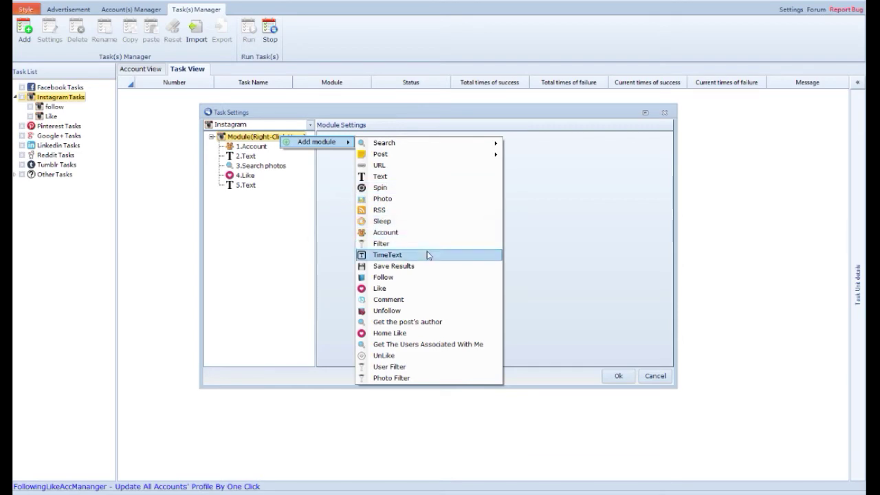
{"action": "left_click", "coordinate": [428, 300]}
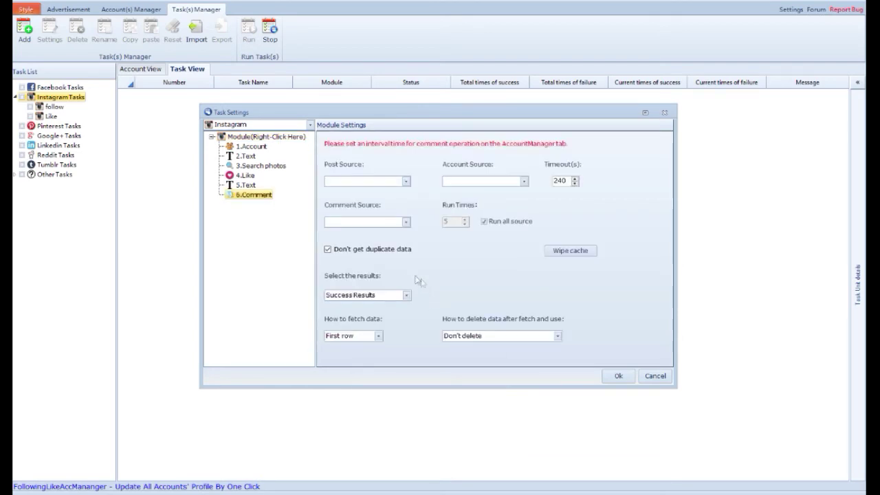
Configure the Comment module with post source 4.Like, account source 1.Account, comment source 5.Text and "Delete the row" after use, and save the task.
{"action": "left_click", "coordinate": [405, 182]}
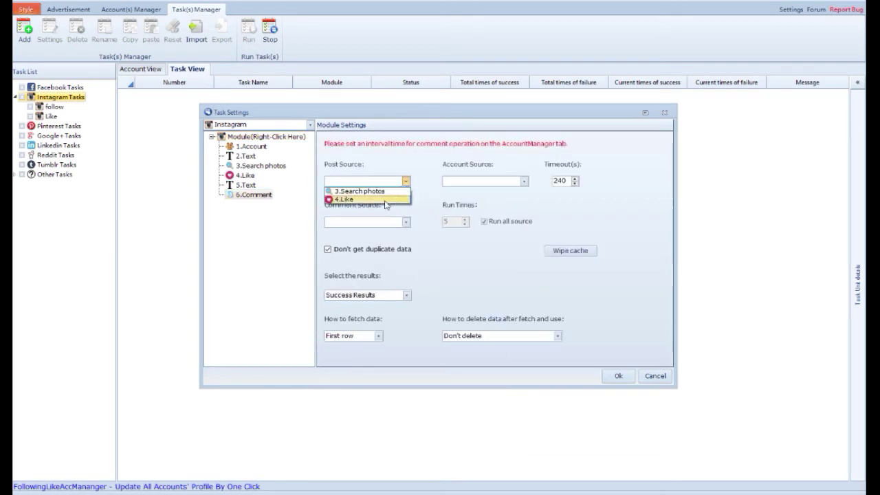
{"action": "left_click", "coordinate": [385, 199]}
{"action": "left_click", "coordinate": [524, 181]}
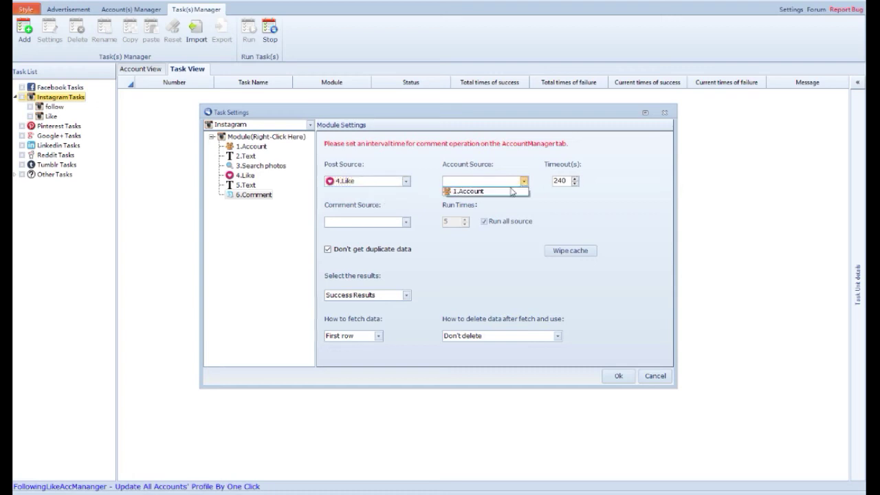
{"action": "left_click", "coordinate": [500, 193]}
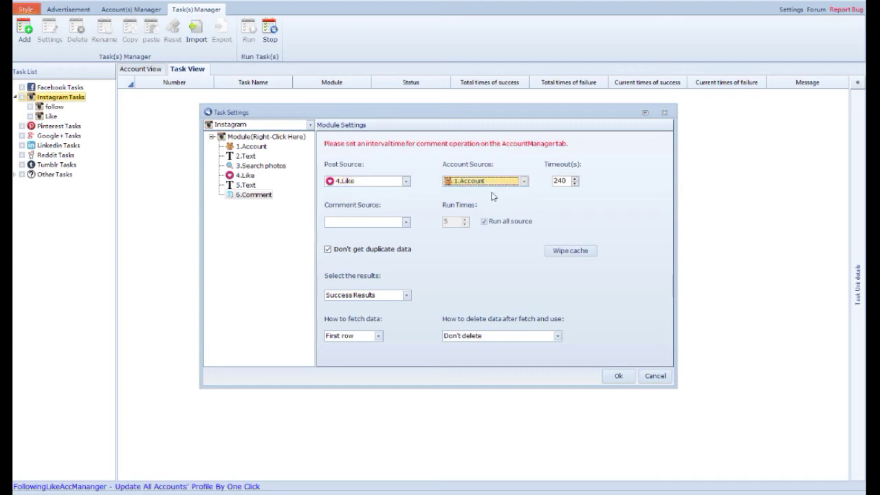
{"action": "left_click", "coordinate": [406, 223]}
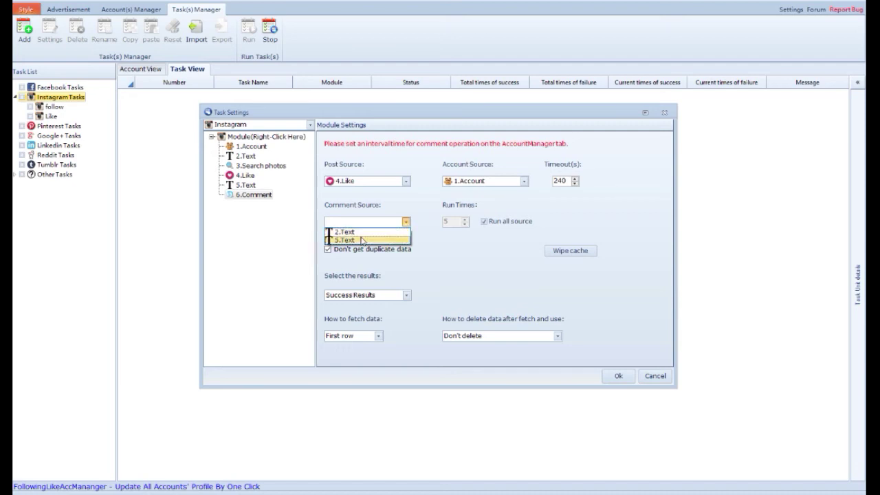
{"action": "left_click", "coordinate": [343, 240]}
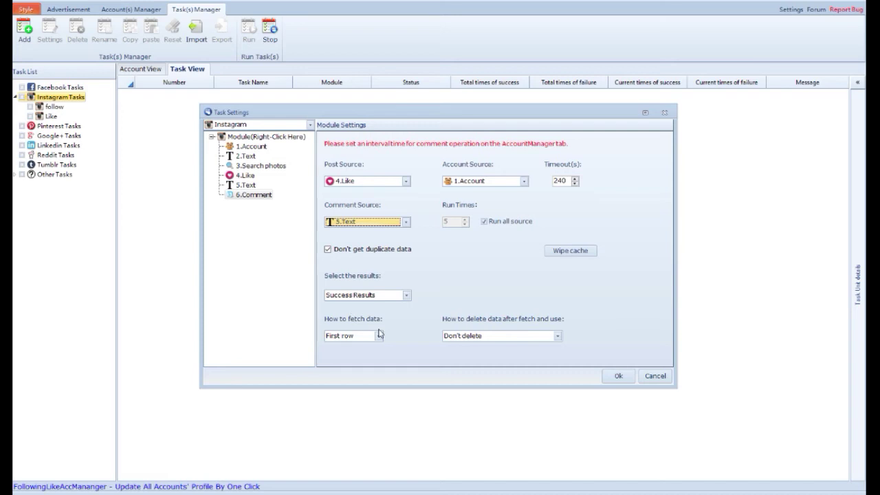
{"action": "left_click", "coordinate": [510, 337]}
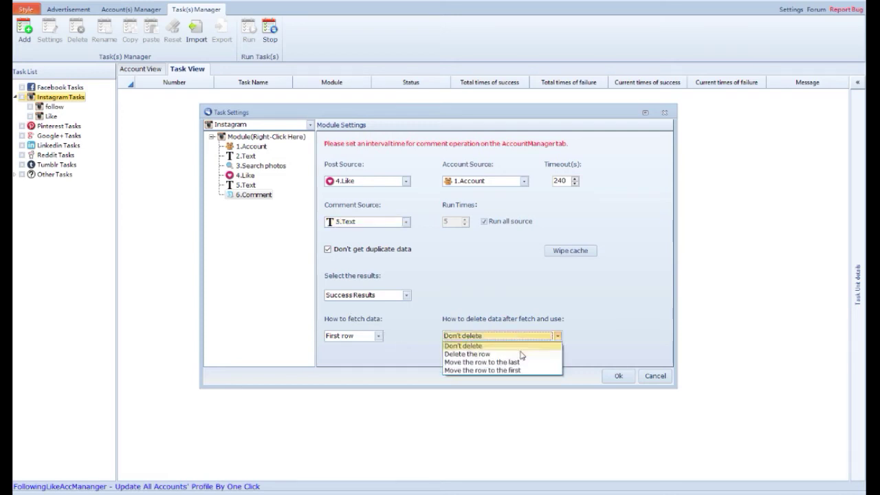
{"action": "left_click", "coordinate": [519, 353]}
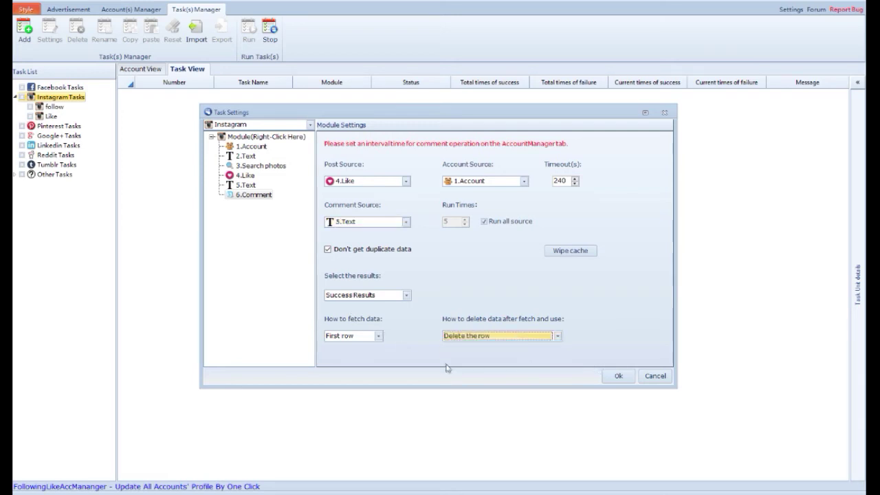
{"action": "left_click", "coordinate": [619, 376]}
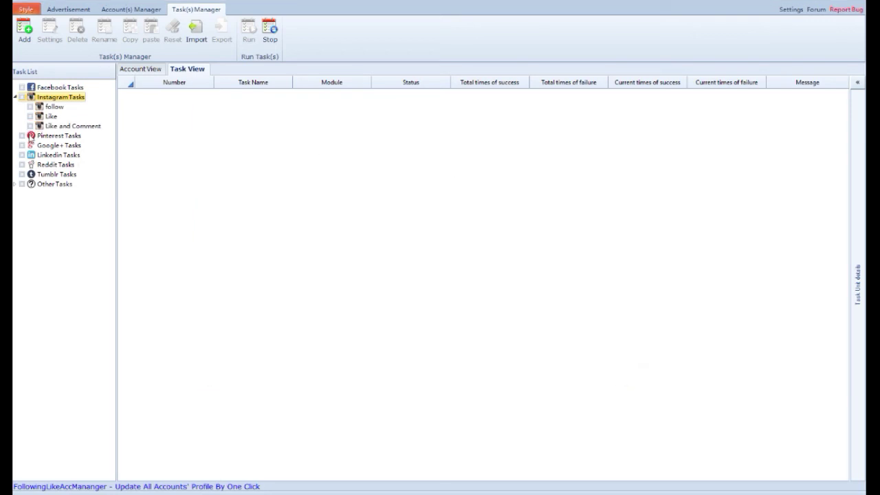
Select the Like and Comment task and run it now with run times 1.
{"action": "left_click", "coordinate": [31, 127]}
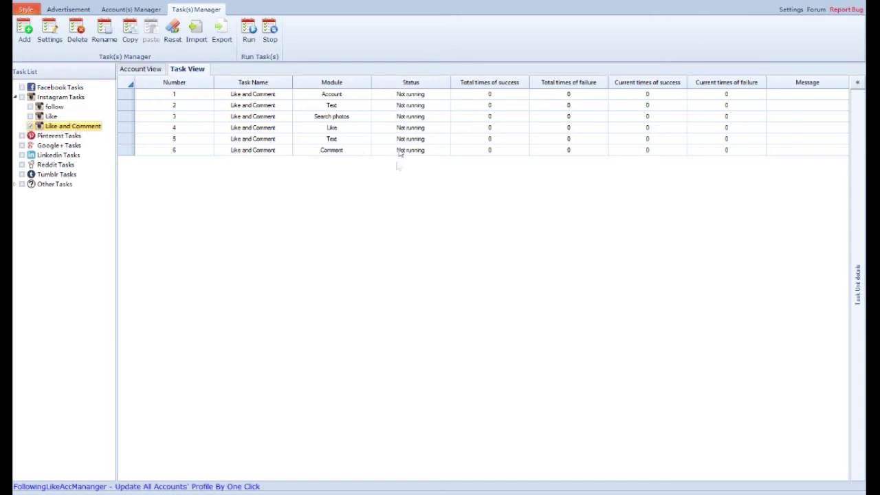
{"action": "left_click", "coordinate": [249, 40]}
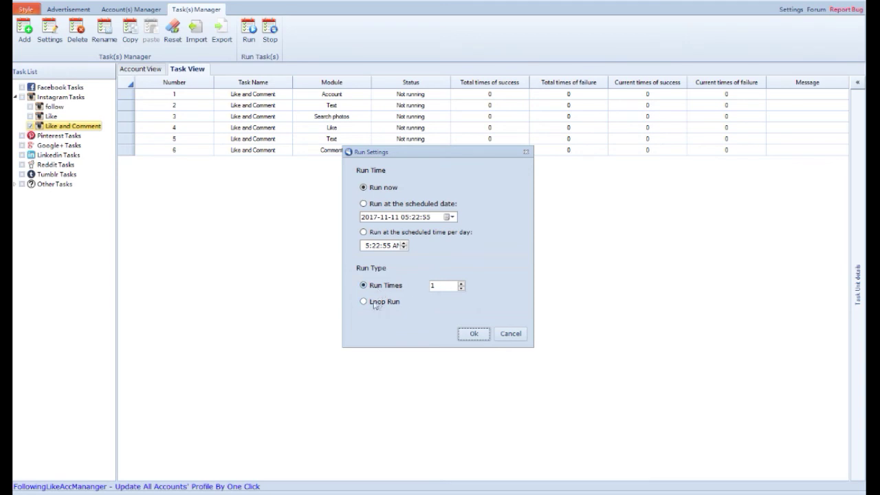
{"action": "left_click", "coordinate": [474, 334]}
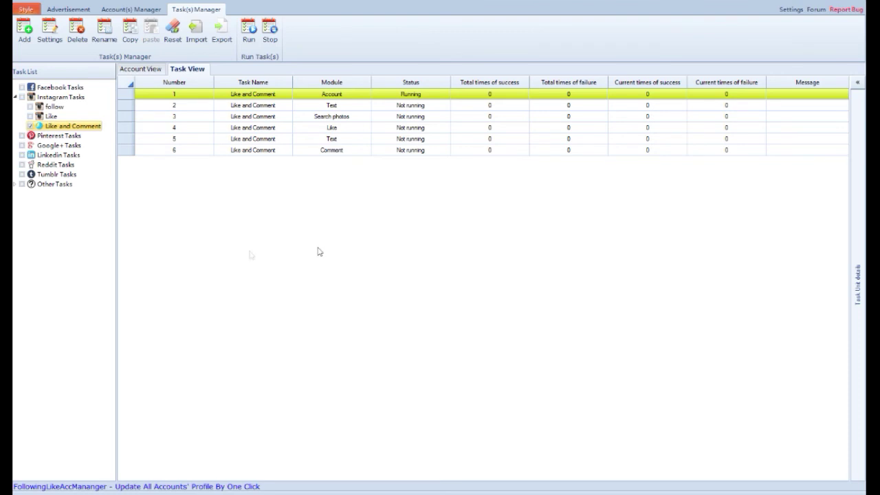